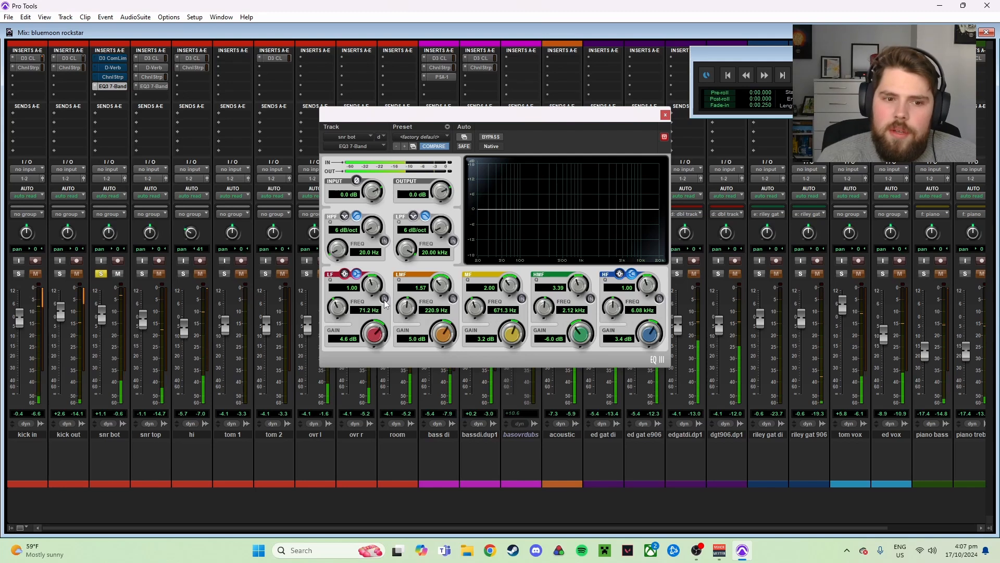
Enable the EQ's LF and LMF bands on the snr bot track, setting LF to 69.8 Hz with 4.8 dB gain and LMF to 229.8 Hz.
{"action": "left_click", "coordinate": [384, 299]}
{"action": "left_click_drag", "start_coordinate": [512, 199], "coordinate": [510, 198]}
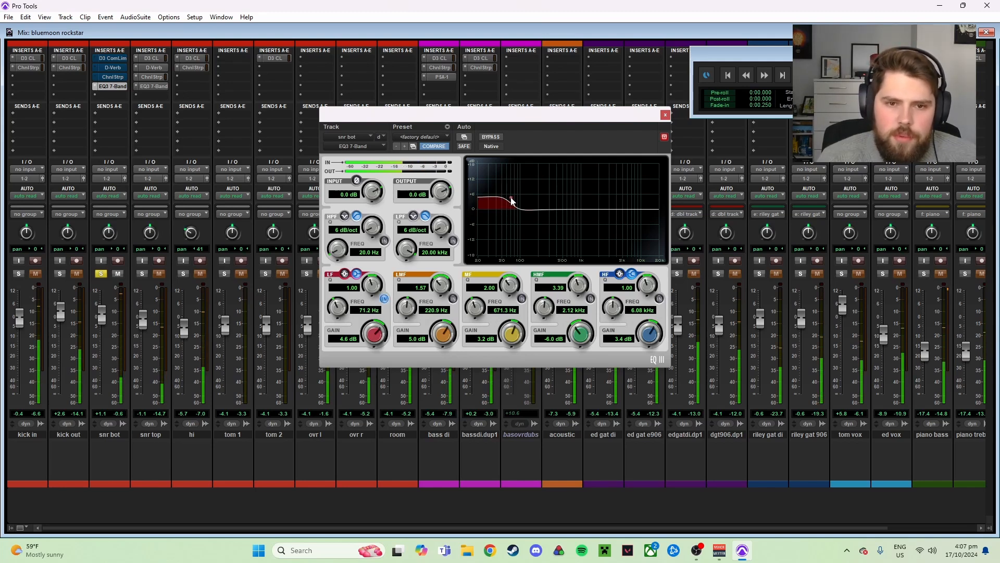
{"action": "left_click", "coordinate": [453, 299]}
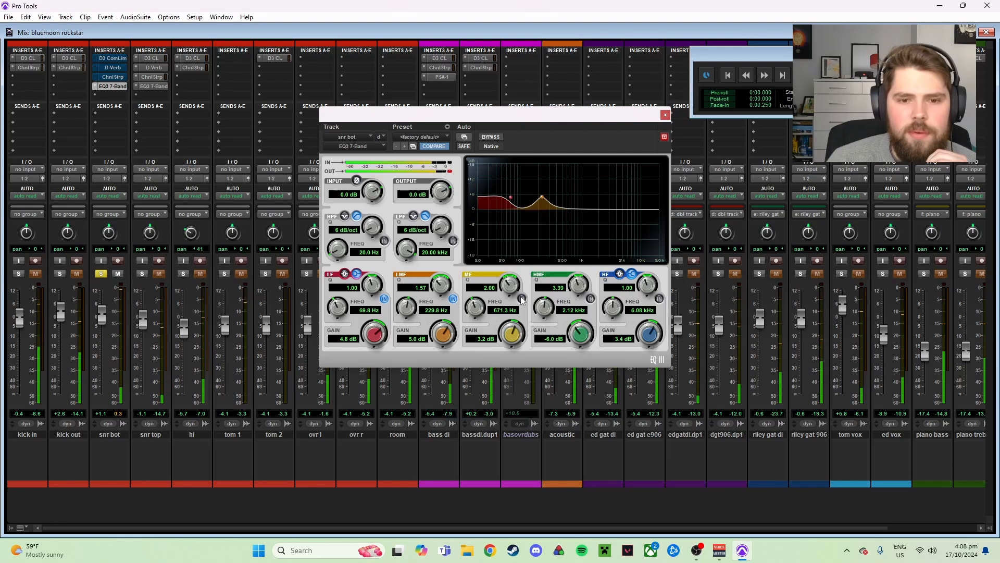
Enable the EQ's MF and HMF bands, set MF to 632.5 Hz with 2.7 dB gain, and raise the HF band's frequency slightly.
{"action": "left_click", "coordinate": [522, 299]}
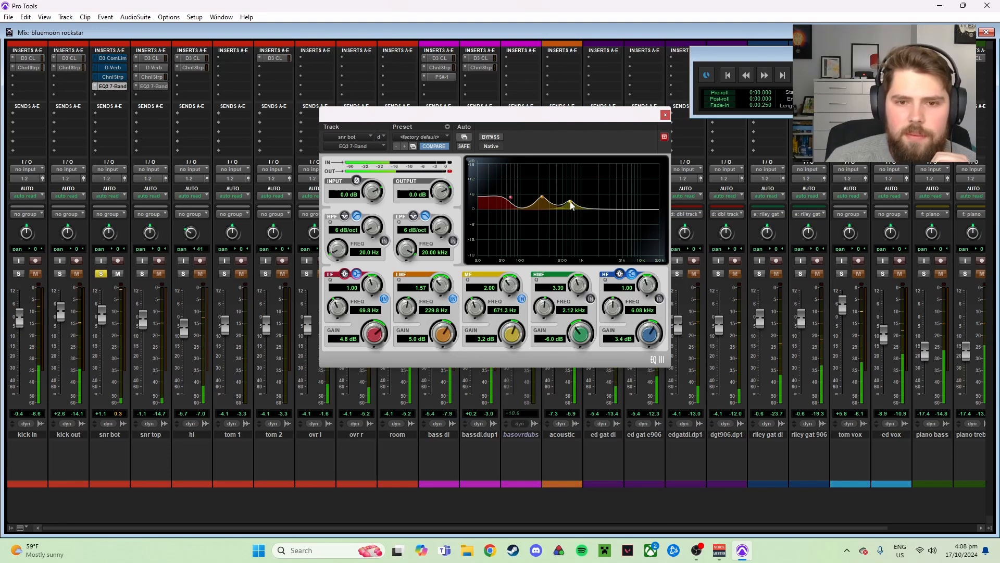
{"action": "left_click_drag", "start_coordinate": [570, 201], "coordinate": [568, 202]}
{"action": "left_click", "coordinate": [591, 298]}
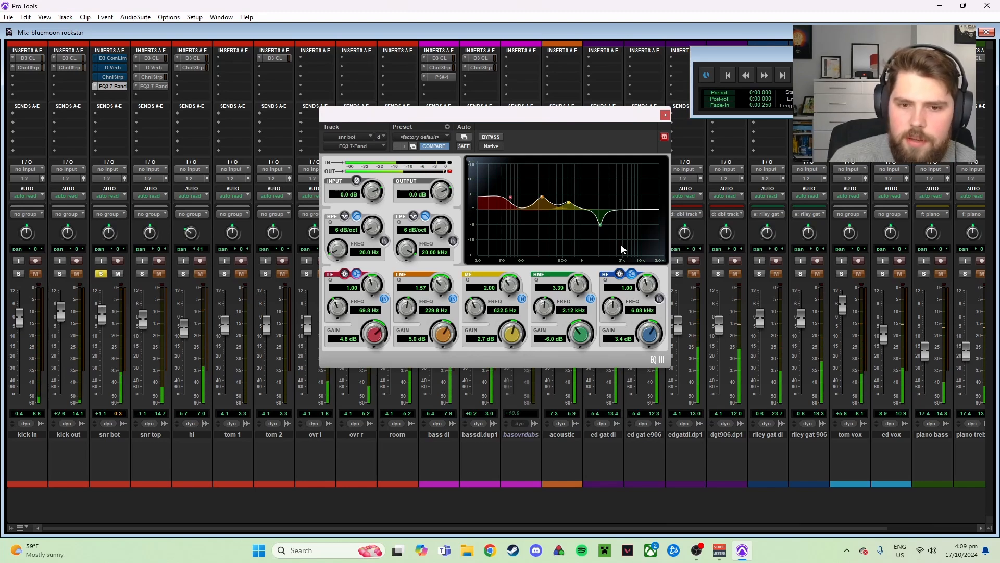
{"action": "mouse_move", "coordinate": [621, 201]}
{"action": "left_mouse_down"}
{"action": "mouse_move", "coordinate": [617, 183]}
{"action": "mouse_move", "coordinate": [623, 201]}
{"action": "left_mouse_up"}
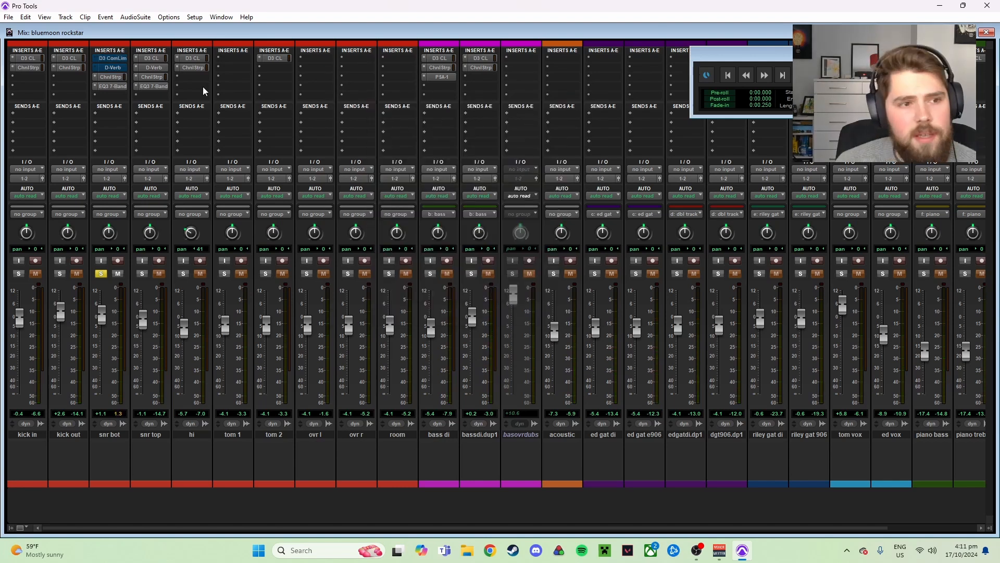
Open the snr bot track's Channel Strip, set the expander/gate ratio to 1:13.1, and toggle the expander/gate section.
{"action": "left_click", "coordinate": [110, 77]}
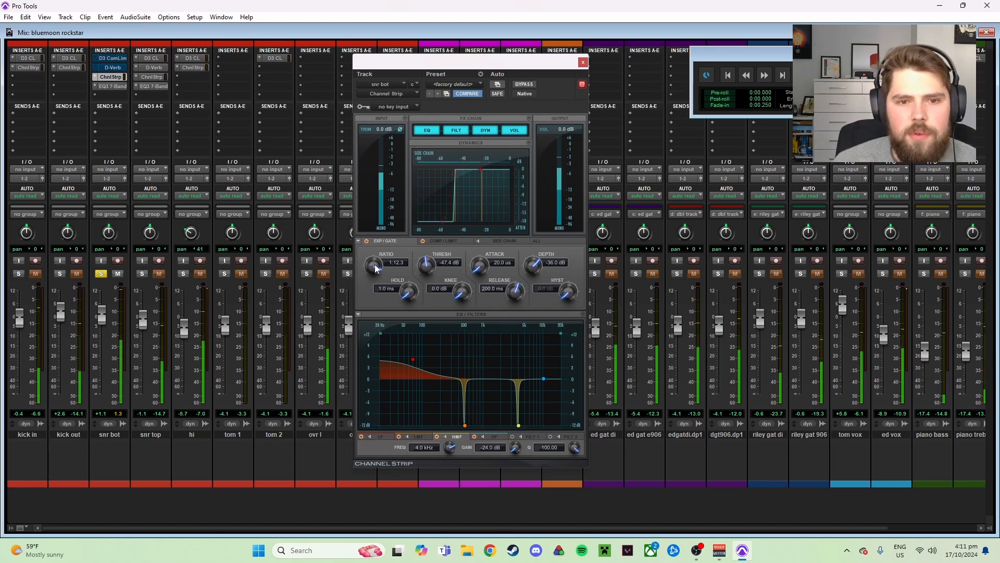
{"action": "left_click_drag", "start_coordinate": [379, 268], "coordinate": [398, 250]}
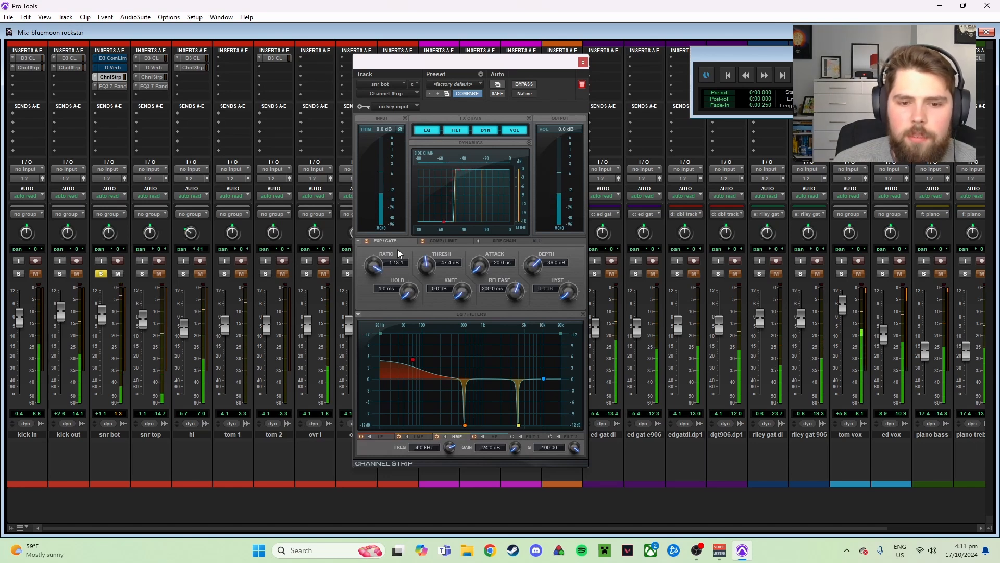
{"action": "left_click", "coordinate": [366, 240]}
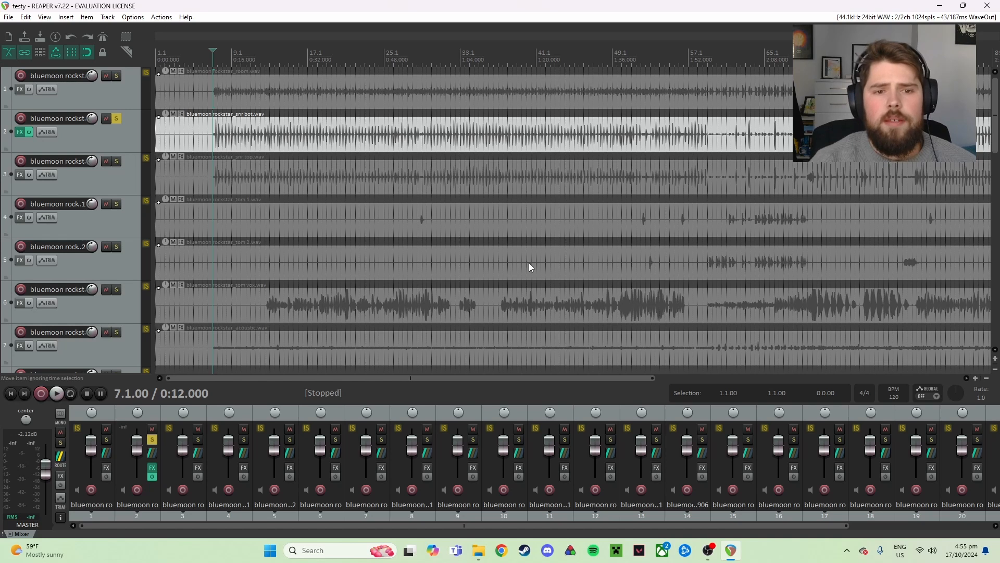
Switch to REAPER and open the effects chain of the snr bot track to show its ReaEQ.
{"action": "scroll", "coordinate": [529, 266], "scroll_direction": "down", "scroll_amount": 5}
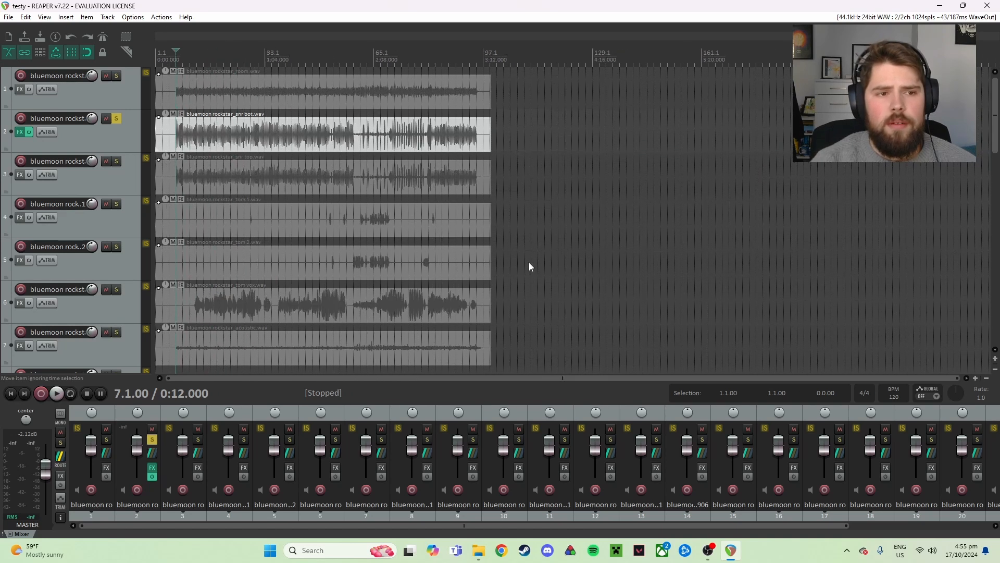
{"action": "scroll", "coordinate": [530, 266], "scroll_direction": "up", "scroll_amount": 2}
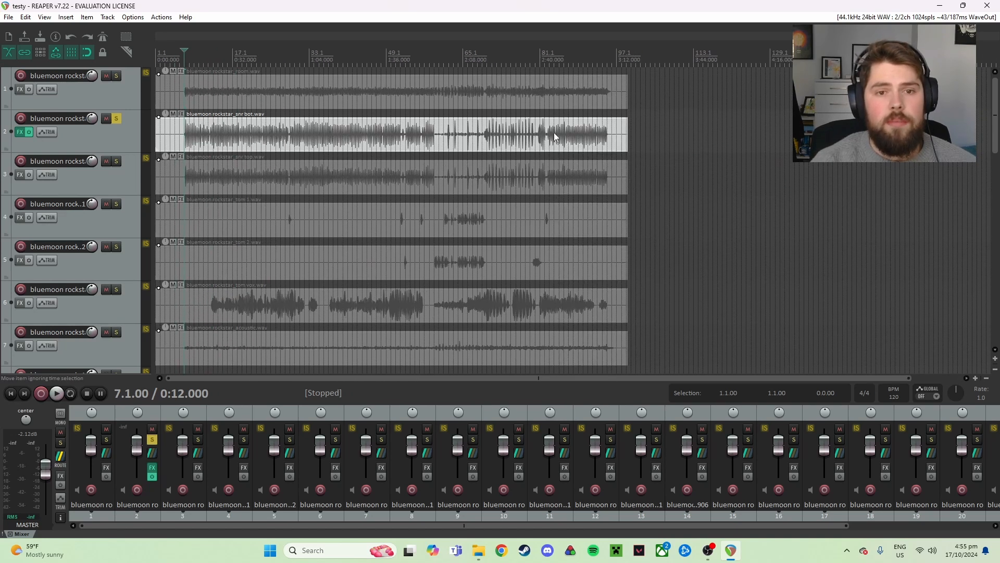
{"action": "left_click", "coordinate": [152, 467]}
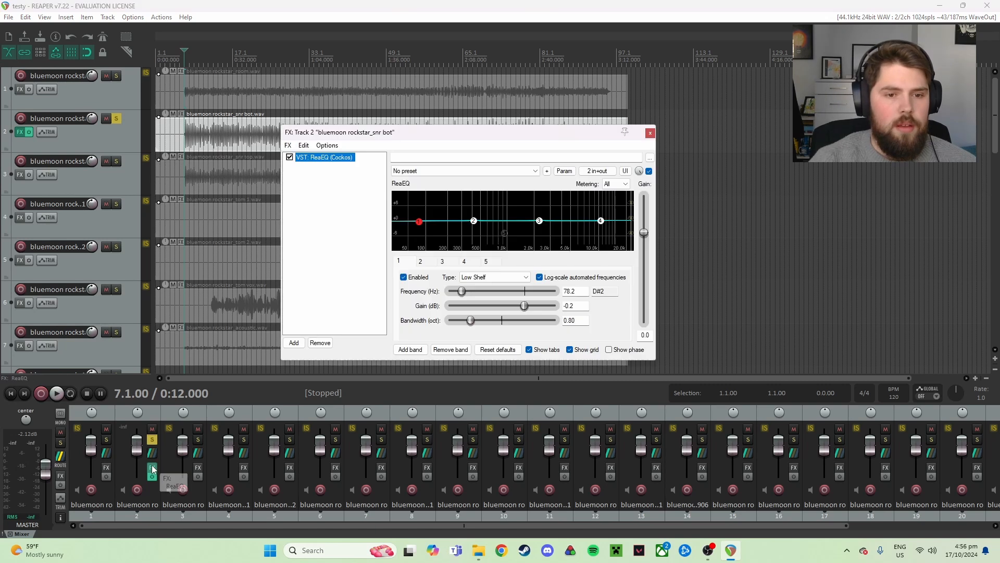
{"action": "left_click_drag", "start_coordinate": [412, 134], "coordinate": [504, 129]}
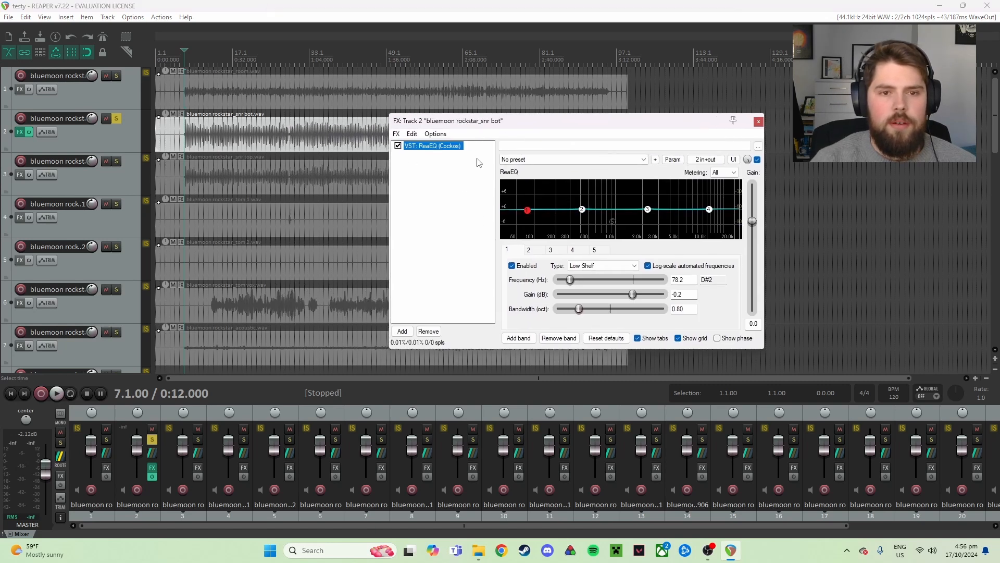
{"action": "left_click_drag", "start_coordinate": [565, 121], "coordinate": [482, 122]}
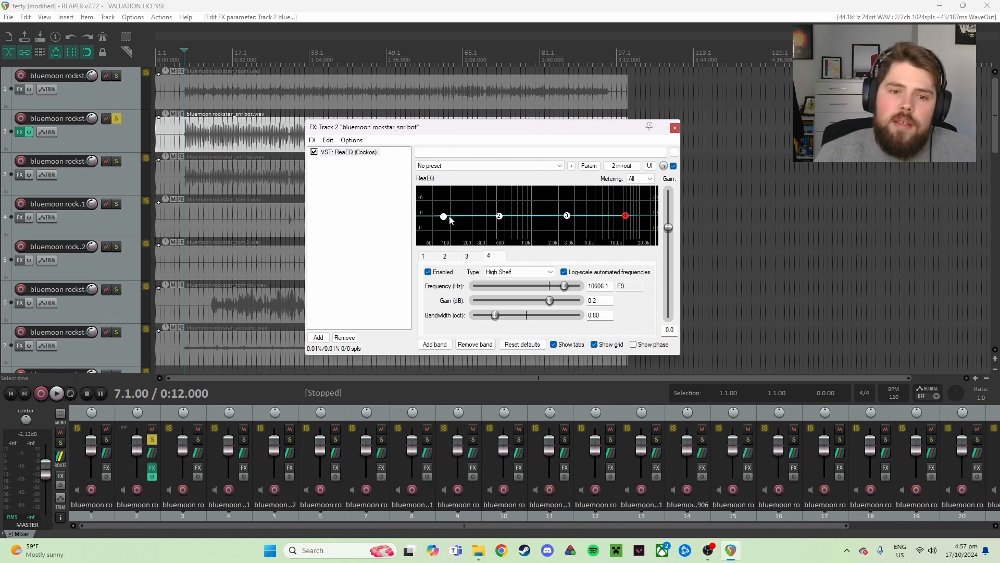
Add two bands to ReaEQ, spread the bands across the spectrum, and boost band 6 by 4.6 dB at 1334.5 Hz.
{"action": "left_click", "coordinate": [434, 344]}
{"action": "left_click", "coordinate": [435, 345]}
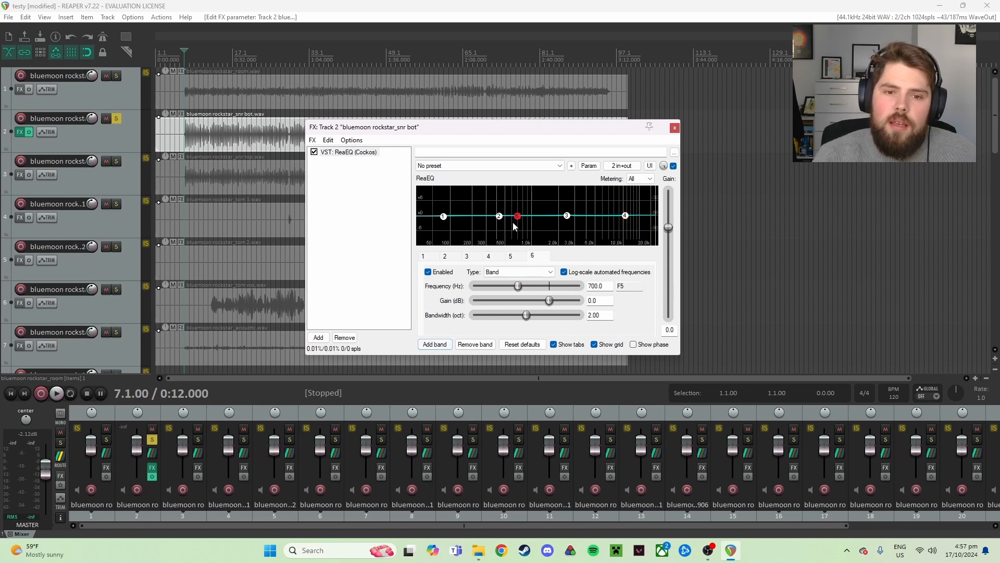
{"action": "mouse_move", "coordinate": [517, 216]}
{"action": "left_mouse_down"}
{"action": "mouse_move", "coordinate": [544, 220]}
{"action": "mouse_move", "coordinate": [546, 237]}
{"action": "mouse_move", "coordinate": [545, 216]}
{"action": "mouse_move", "coordinate": [529, 216]}
{"action": "left_mouse_up"}
{"action": "mouse_move", "coordinate": [499, 216]}
{"action": "left_mouse_down"}
{"action": "mouse_move", "coordinate": [479, 215]}
{"action": "mouse_move", "coordinate": [515, 219]}
{"action": "left_mouse_up"}
{"action": "left_click_drag", "start_coordinate": [515, 219], "coordinate": [510, 217]}
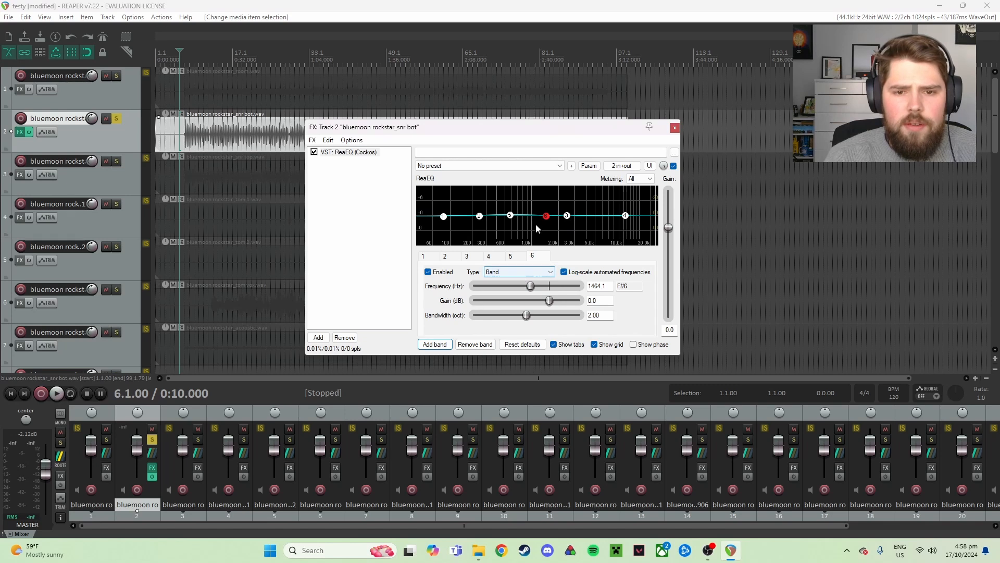
{"action": "mouse_move", "coordinate": [546, 215]}
{"action": "left_mouse_down"}
{"action": "mouse_move", "coordinate": [582, 206]}
{"action": "mouse_move", "coordinate": [542, 204]}
{"action": "left_mouse_up"}
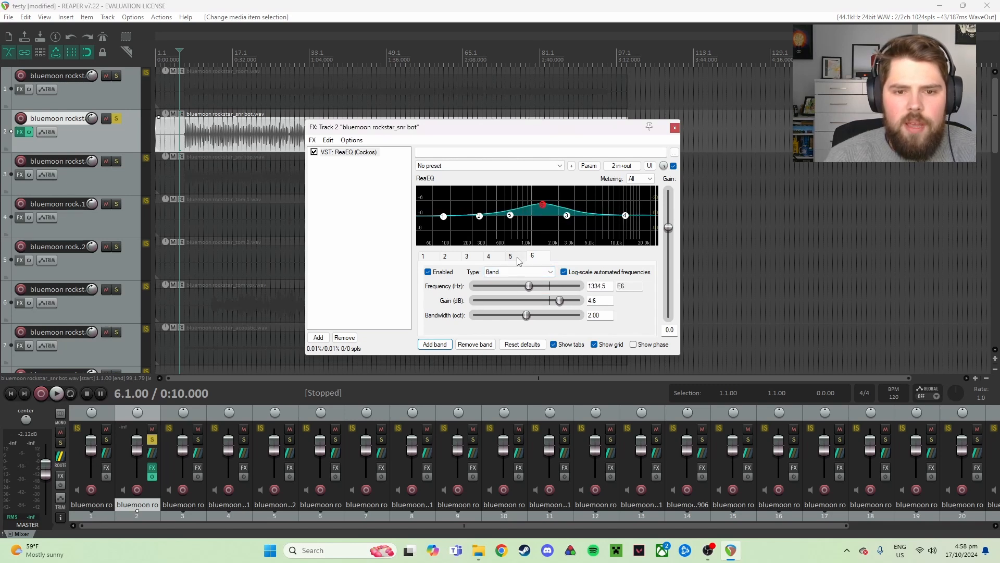
{"action": "left_click", "coordinate": [542, 272]}
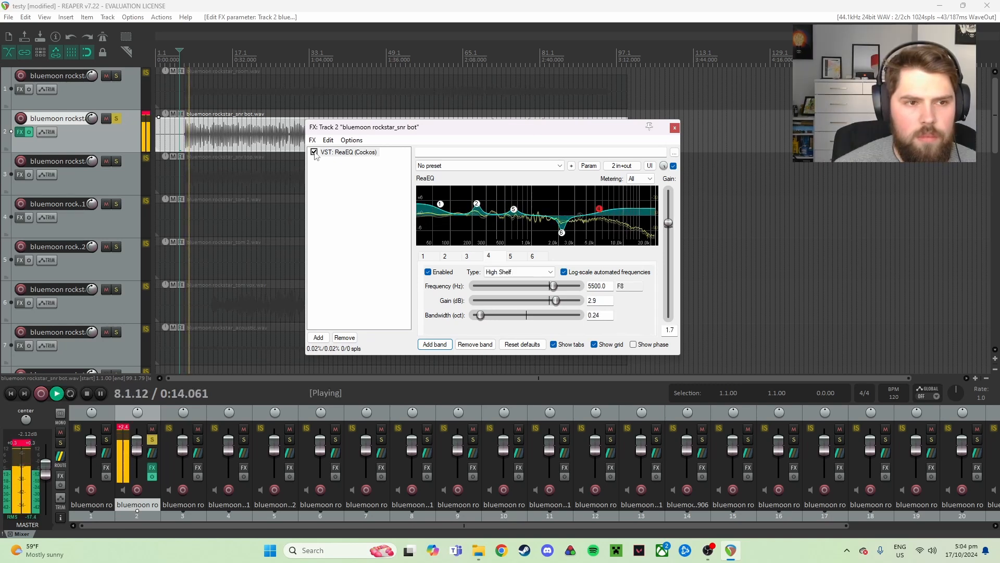
Lower the snr bot track's volume slightly, and set the attack of ReaComp in its effects chain to 0.01 ms.
{"action": "left_click_drag", "start_coordinate": [137, 445], "coordinate": [136, 450]}
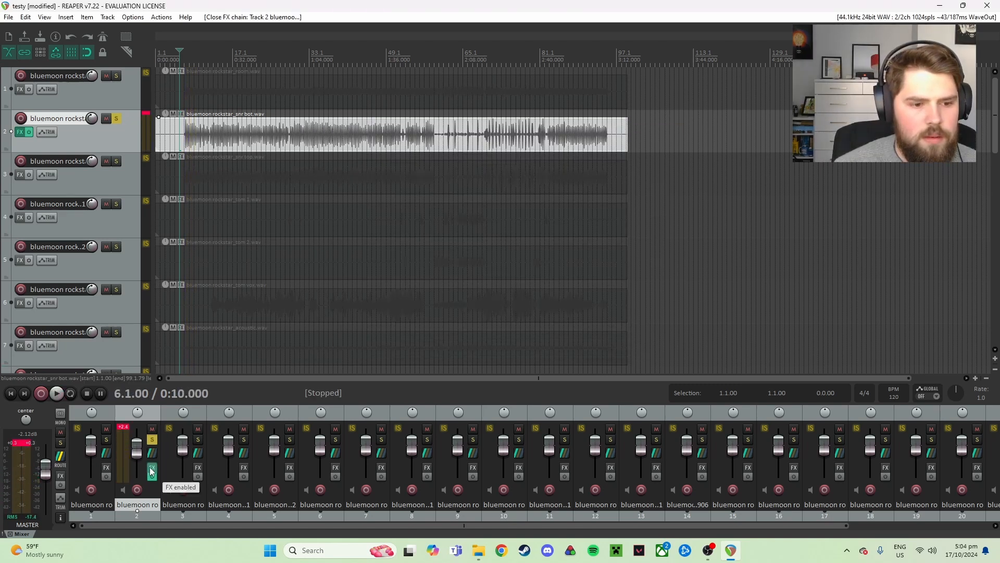
{"action": "left_click", "coordinate": [153, 469]}
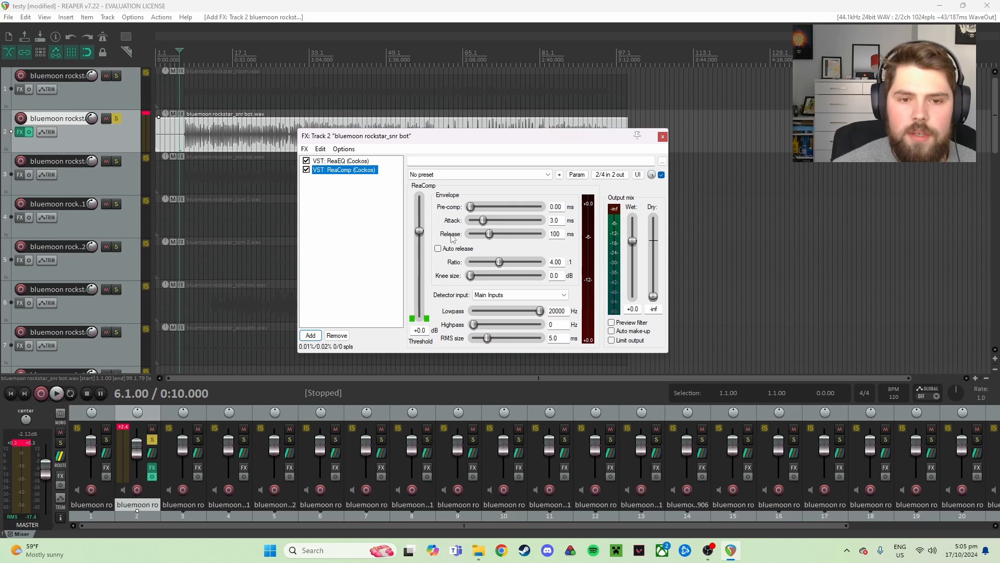
{"action": "left_click_drag", "start_coordinate": [484, 222], "coordinate": [479, 223]}
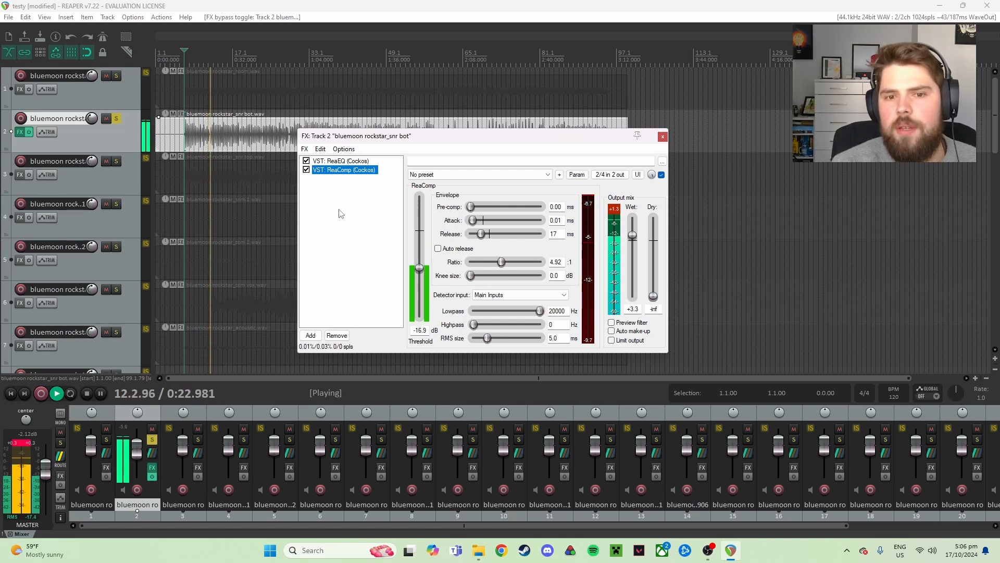
{"action": "key", "text": "space"}
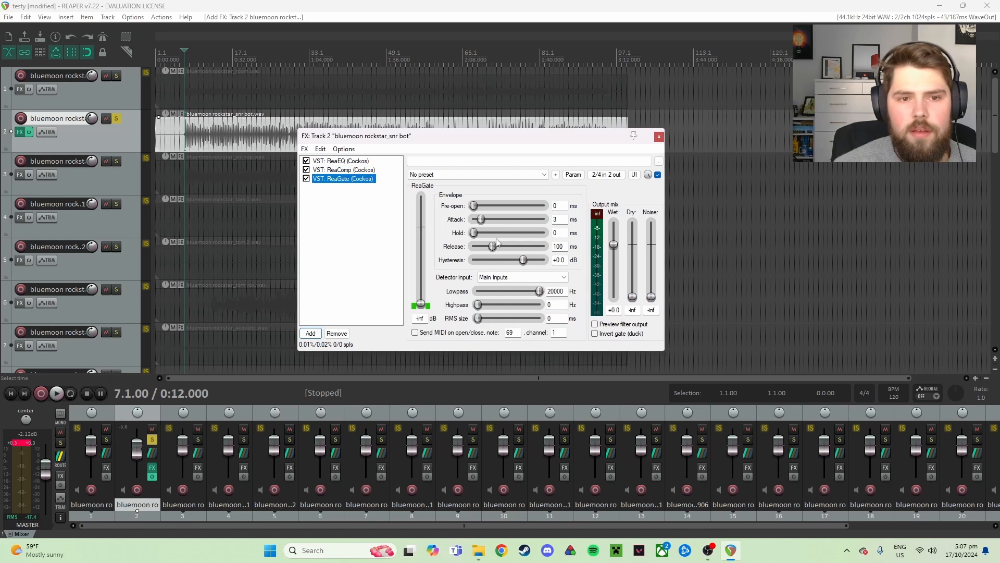
Review the ReaComp settings in the snr bot effects chain and return to ReaGate.
{"action": "mouse_move", "coordinate": [496, 137]}
{"action": "left_mouse_down"}
{"action": "mouse_move", "coordinate": [521, 134]}
{"action": "mouse_move", "coordinate": [503, 144]}
{"action": "left_mouse_up"}
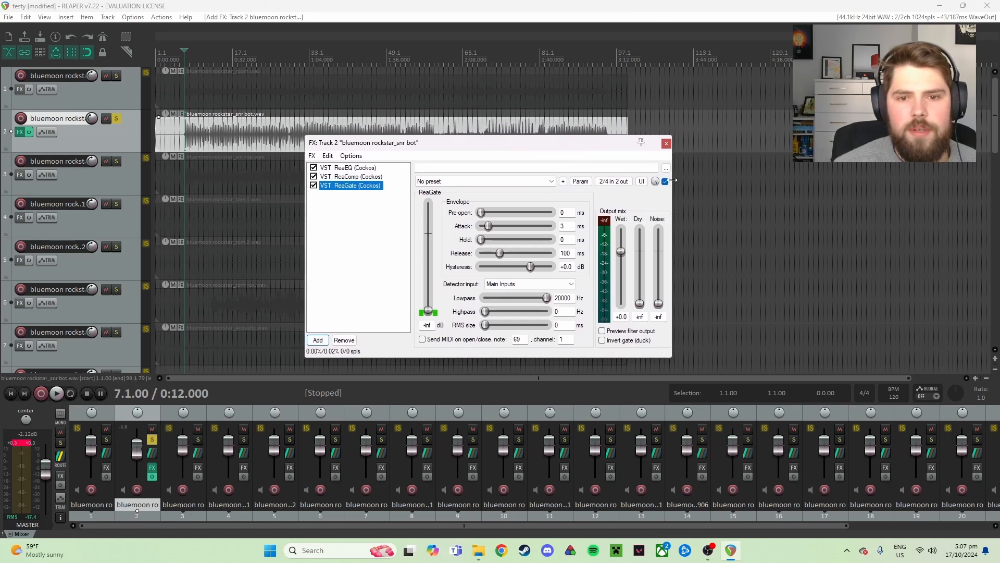
{"action": "left_click", "coordinate": [364, 177]}
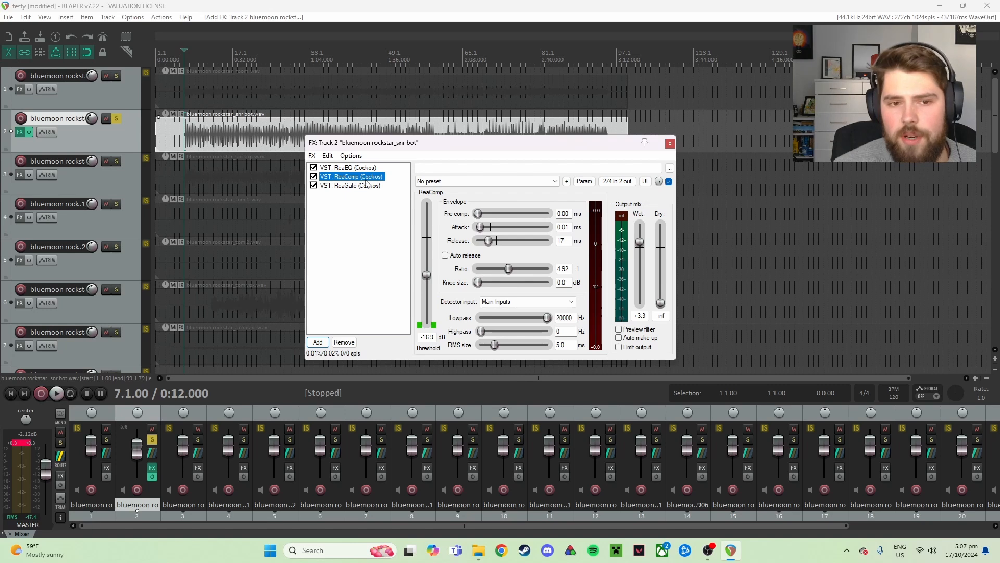
{"action": "left_click", "coordinate": [367, 186]}
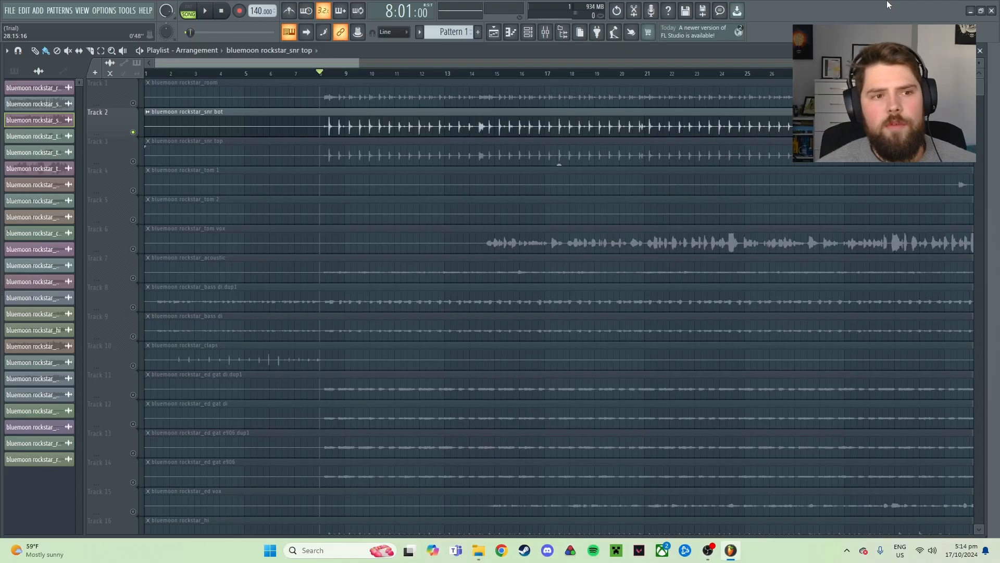
Switch to FL Studio and load EQUO in the Master mixer track's first effect slot.
{"action": "scroll", "coordinate": [299, 211], "scroll_direction": "down", "scroll_amount": 8}
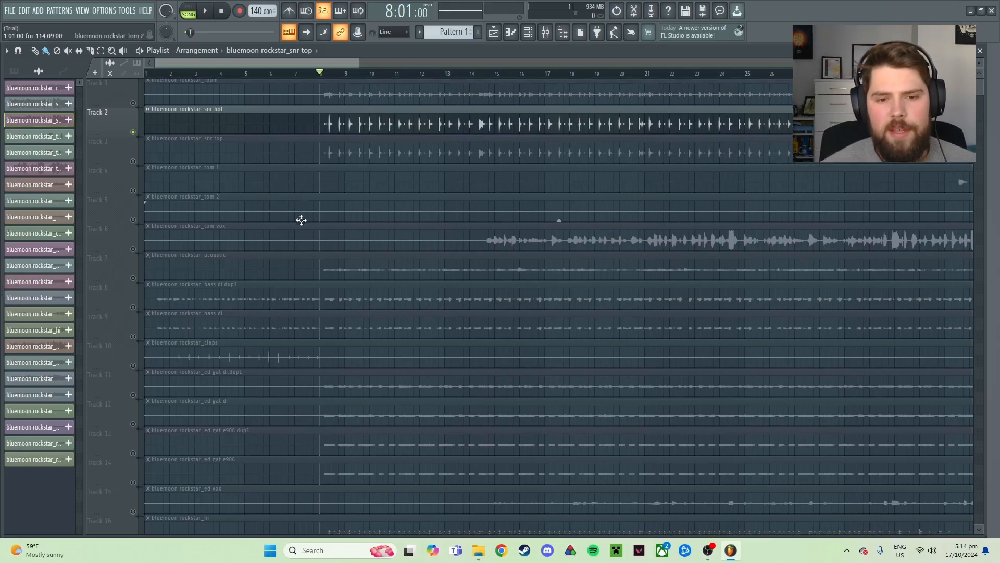
{"action": "scroll", "coordinate": [307, 250], "scroll_direction": "up", "scroll_amount": 8}
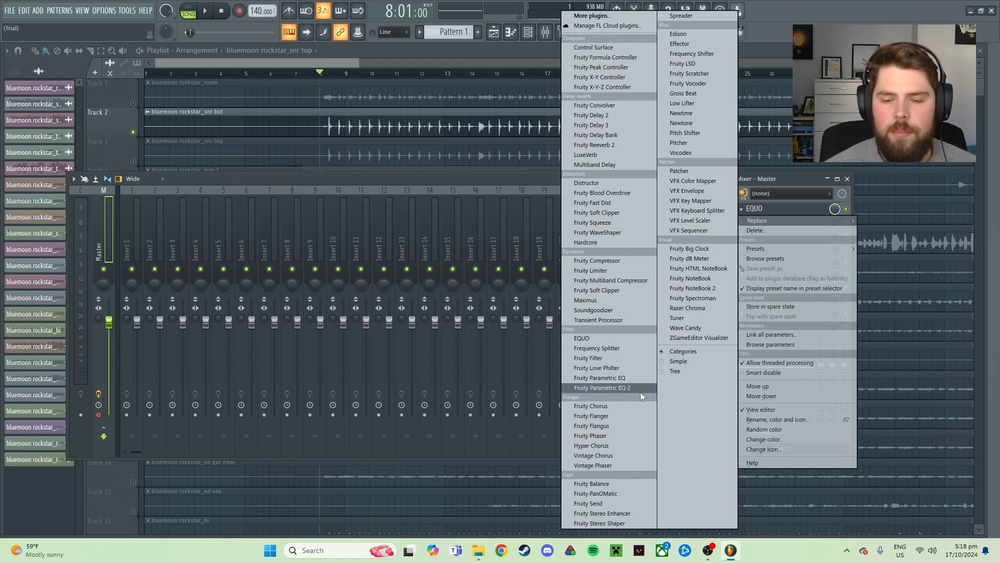
{"action": "left_click", "coordinate": [582, 339]}
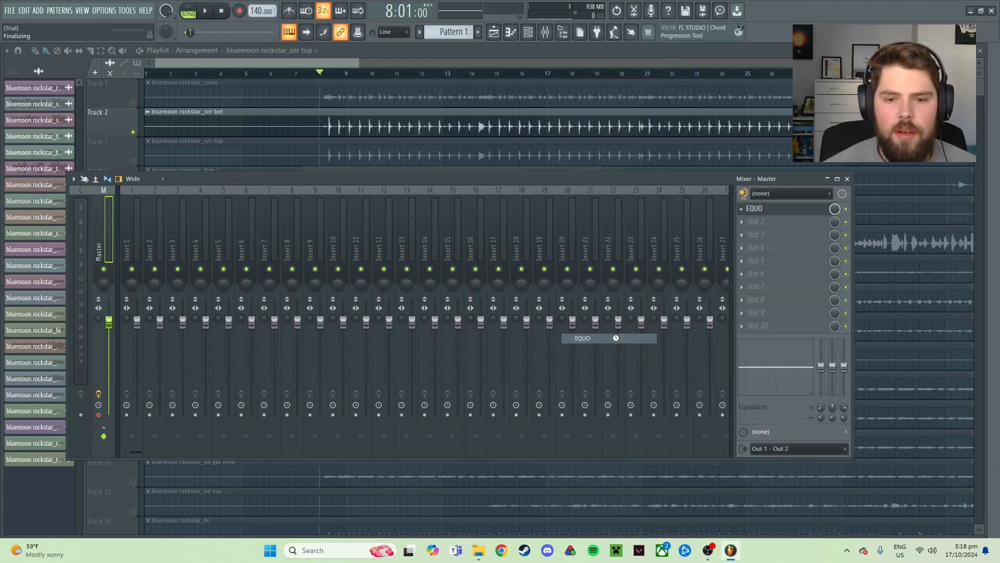
{"action": "left_click_drag", "start_coordinate": [397, 178], "coordinate": [477, 171]}
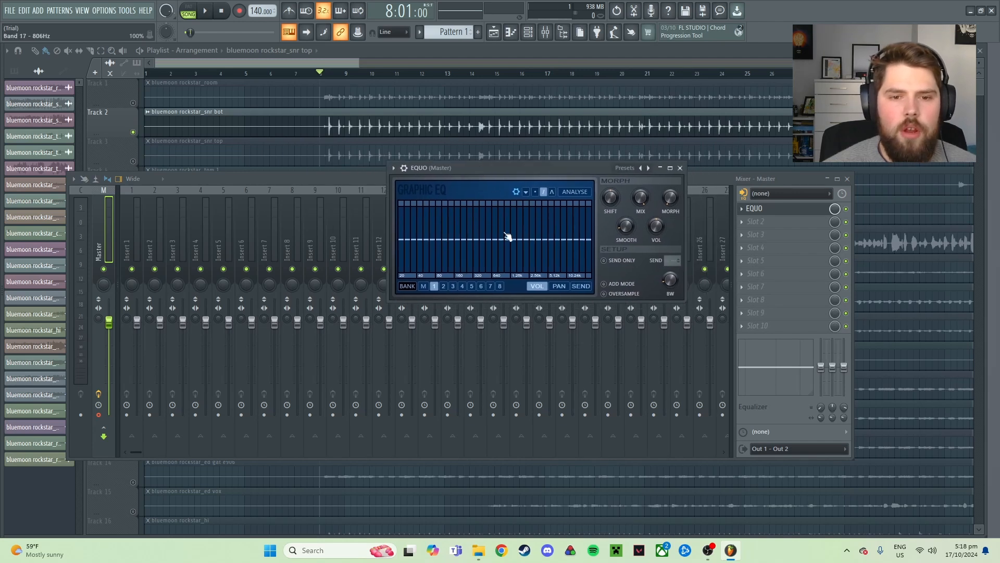
Cut the 640 Hz band in EQUO to about 28%, change the drawing mode, and draw a falling curve over the upper bands.
{"action": "left_click_drag", "start_coordinate": [497, 239], "coordinate": [498, 268]}
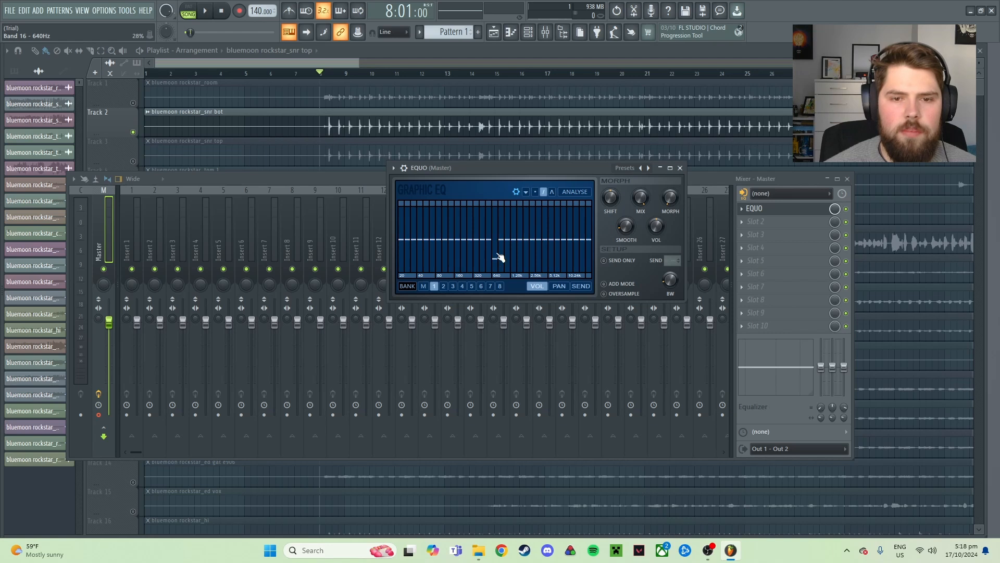
{"action": "left_click", "coordinate": [552, 192]}
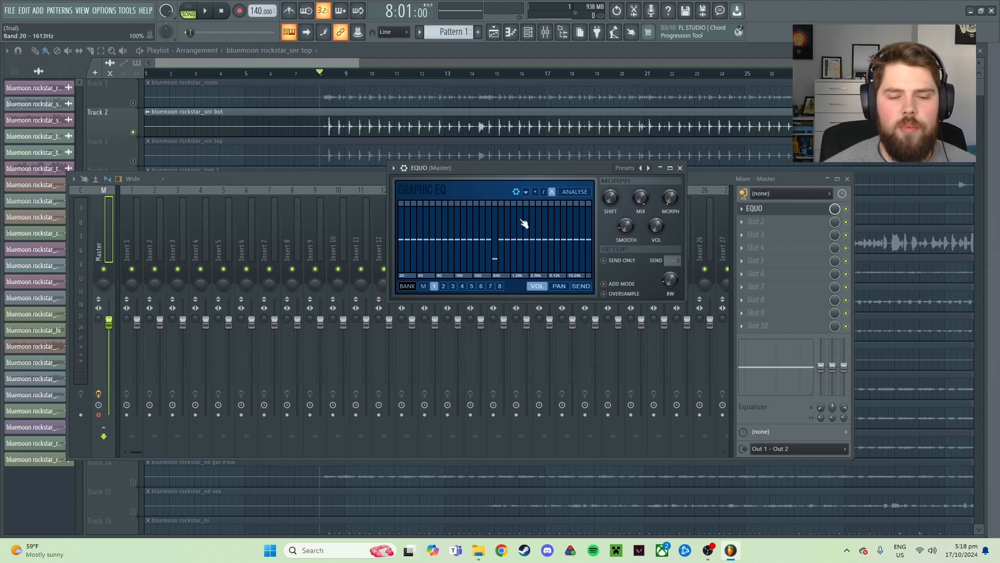
{"action": "mouse_move", "coordinate": [524, 224]}
{"action": "left_mouse_down"}
{"action": "mouse_move", "coordinate": [408, 251]}
{"action": "mouse_move", "coordinate": [520, 233]}
{"action": "mouse_move", "coordinate": [593, 252]}
{"action": "left_mouse_up"}
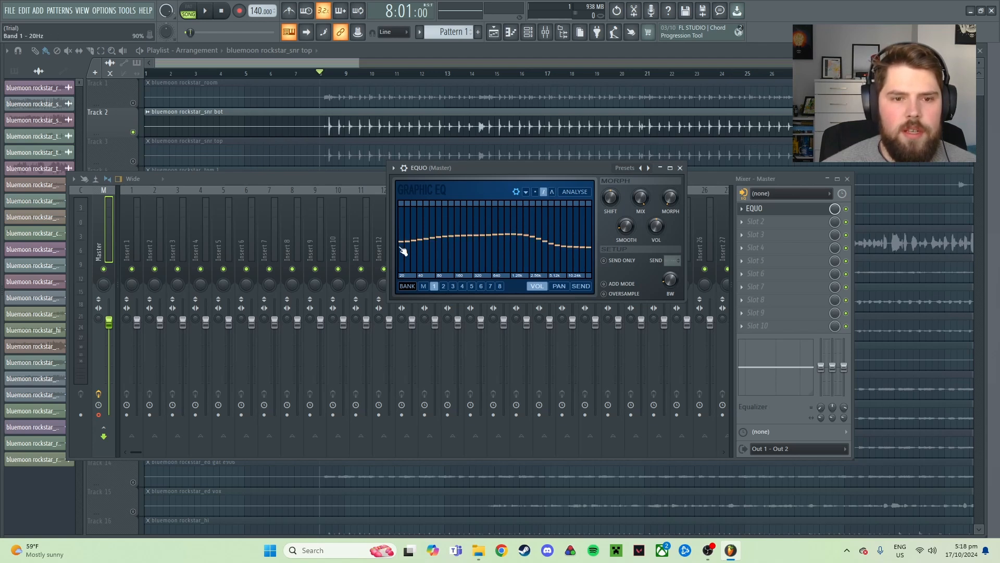
Raise the lowest bands of the EQUO curve and play the song to audition the equalization.
{"action": "mouse_move", "coordinate": [402, 246]}
{"action": "left_mouse_down"}
{"action": "mouse_move", "coordinate": [405, 263]}
{"action": "mouse_move", "coordinate": [406, 235]}
{"action": "mouse_move", "coordinate": [423, 233]}
{"action": "left_mouse_up"}
{"action": "key", "text": "space"}
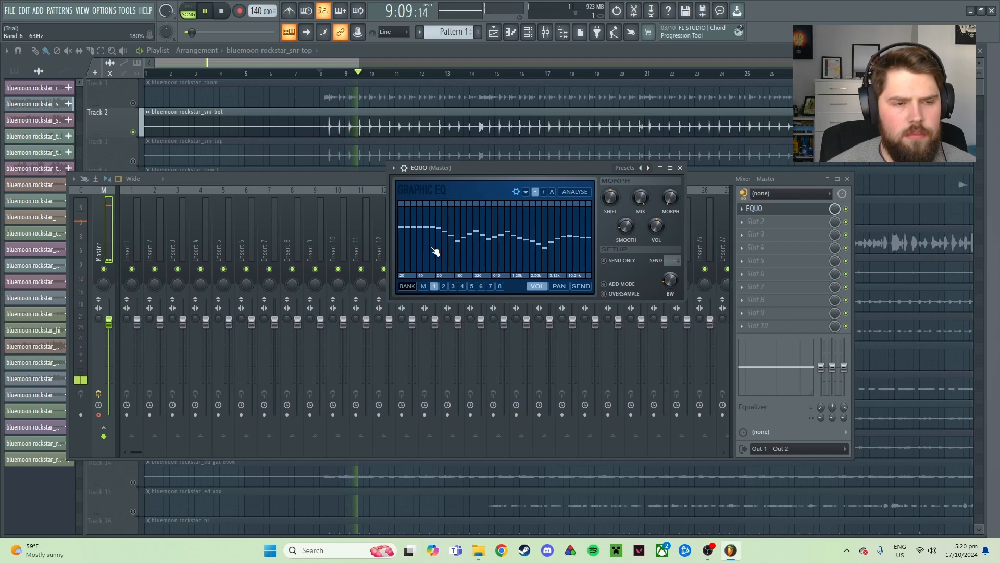
{"action": "key", "text": "space"}
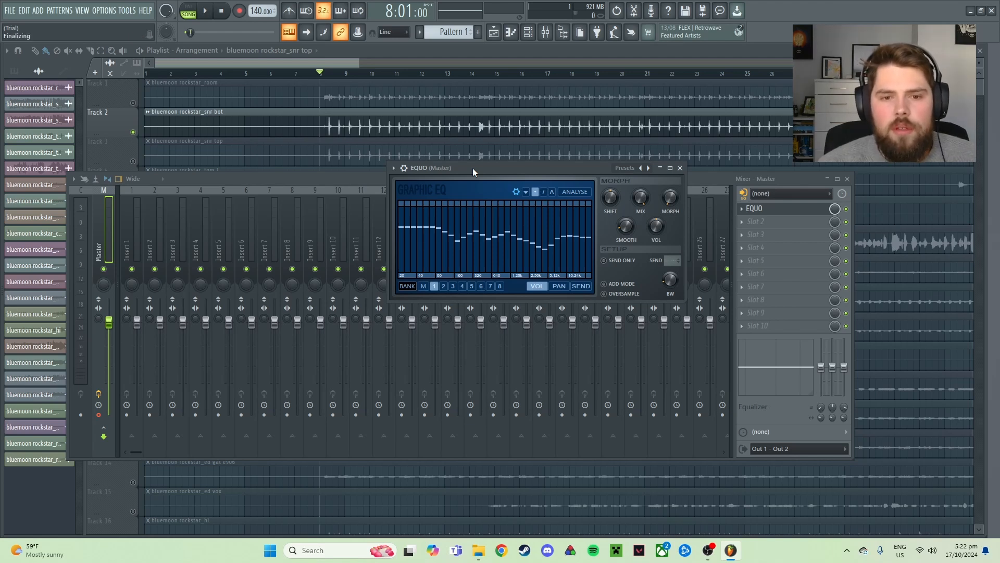
Load Fruity Compressor in the Master mixer track's second effect slot.
{"action": "left_click", "coordinate": [756, 222]}
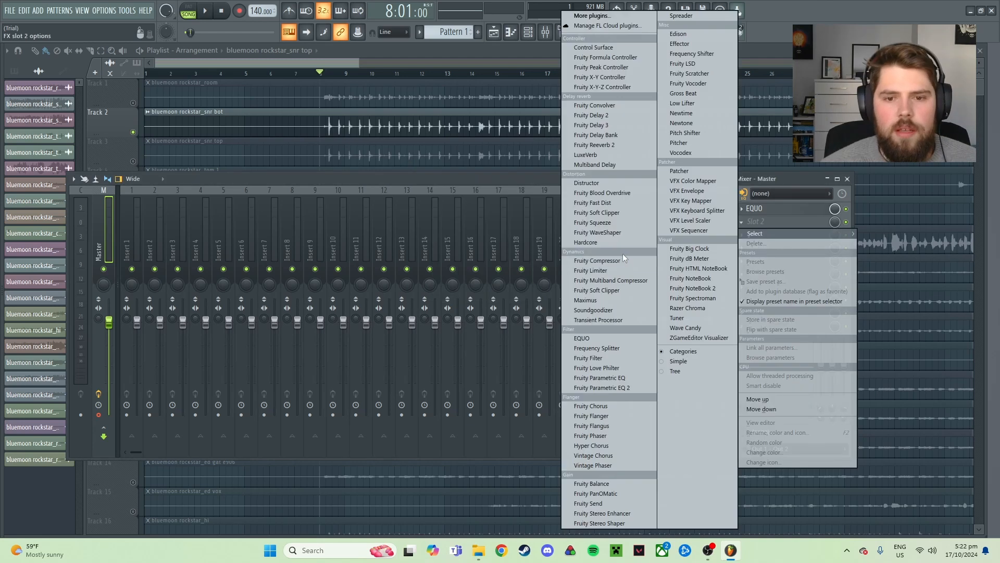
{"action": "left_click", "coordinate": [620, 259]}
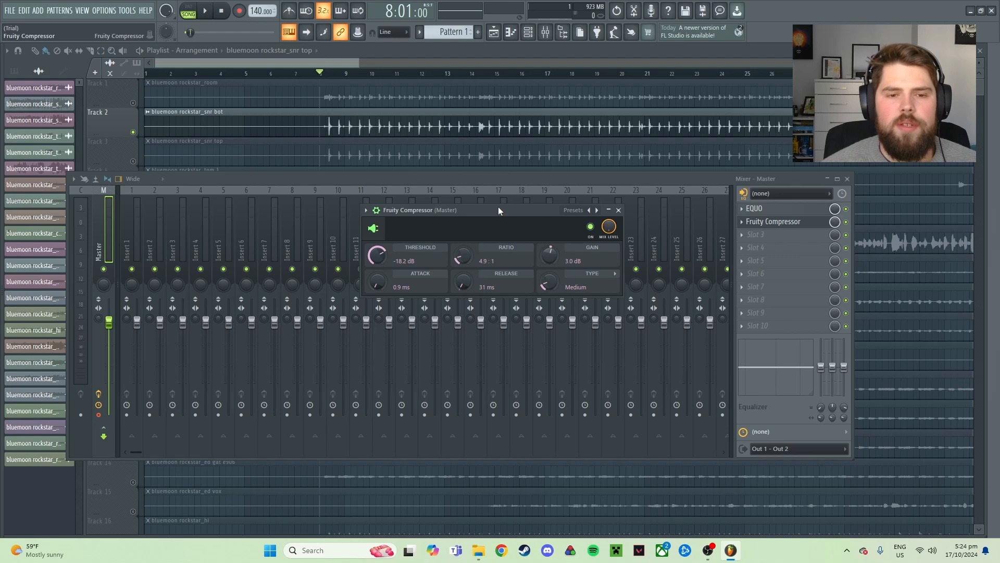
Play the song with Fruity Compressor bypassed and again with it enabled to compare the snare sound.
{"action": "left_click", "coordinate": [590, 227]}
{"action": "key", "text": "space"}
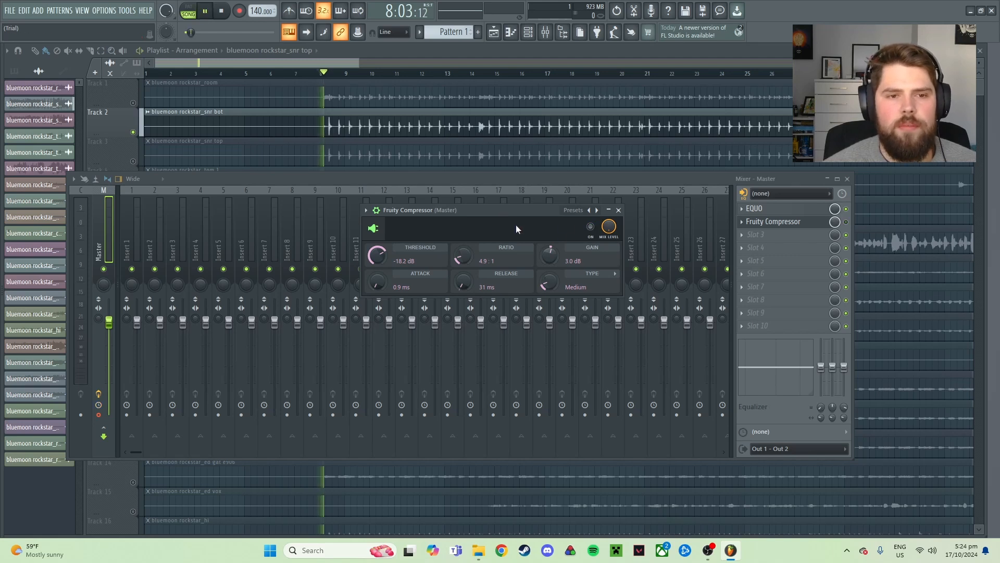
{"action": "left_click", "coordinate": [592, 227]}
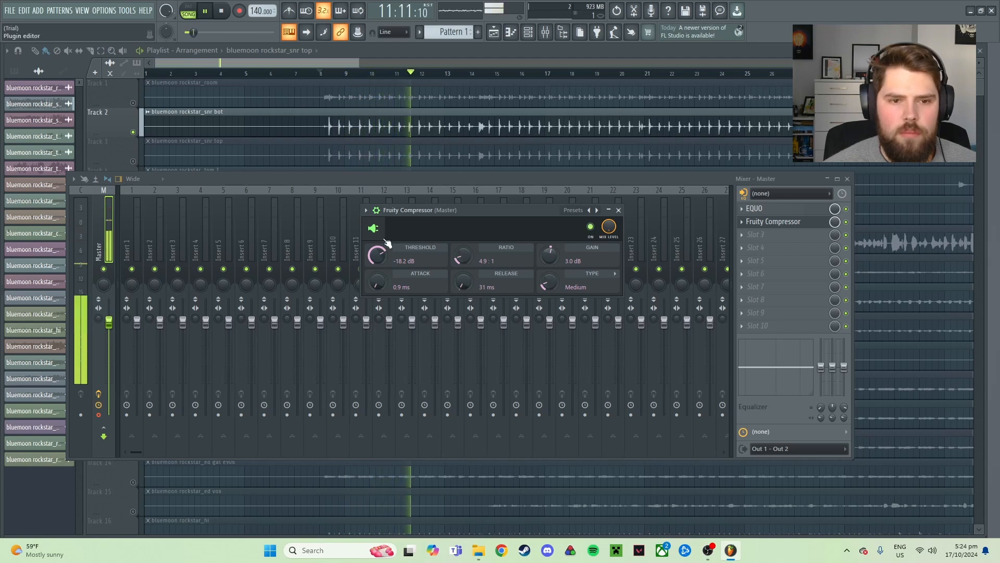
{"action": "key", "text": "space"}
Set Fruity Compressor's threshold to -17.3 dB and ratio to 5.0 : 1, keeping the type at Medium.
{"action": "left_click_drag", "start_coordinate": [387, 244], "coordinate": [378, 250]}
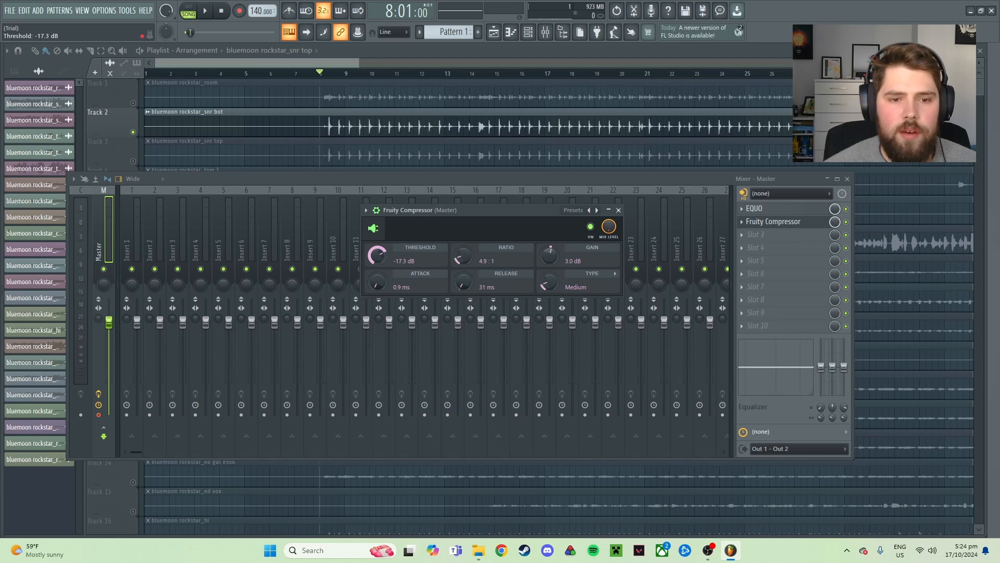
{"action": "left_click_drag", "start_coordinate": [462, 256], "coordinate": [462, 259]}
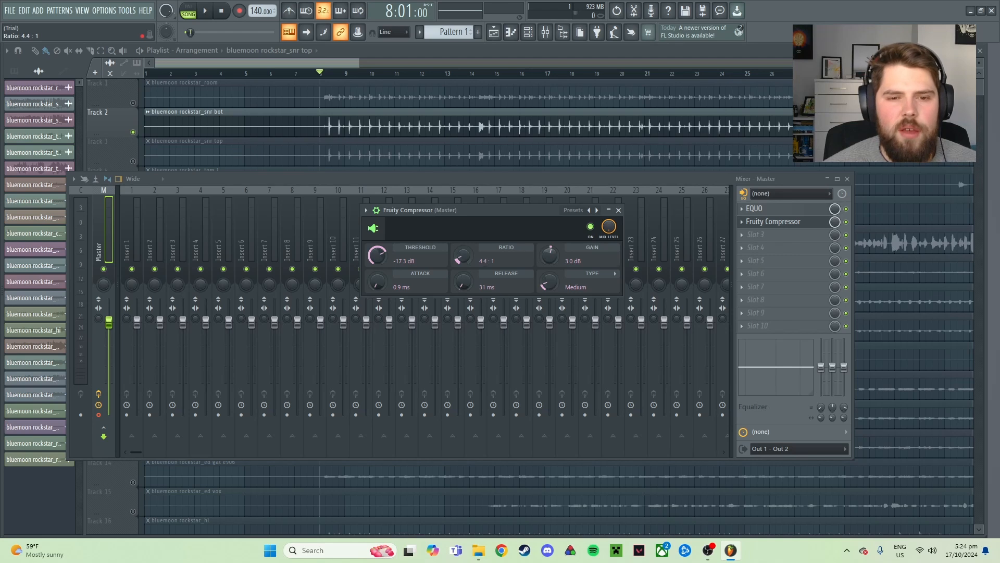
{"action": "mouse_move", "coordinate": [547, 282]}
{"action": "left_mouse_down"}
{"action": "mouse_move", "coordinate": [548, 273]}
{"action": "mouse_move", "coordinate": [550, 286]}
{"action": "left_mouse_up"}
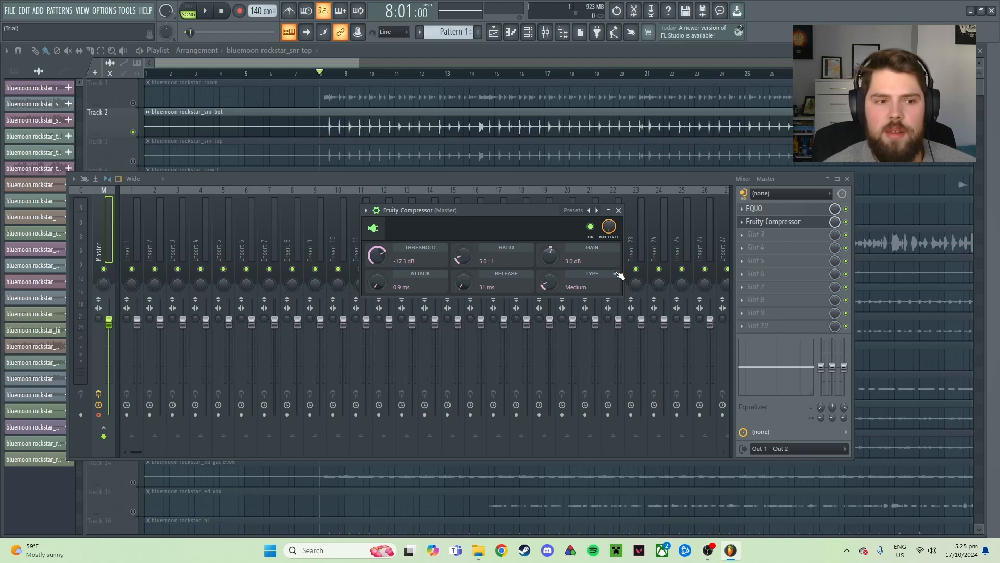
Load Fruity Limiter in the Master mixer track's third effect slot, audition its noise gate during playback, and close the plugin window.
{"action": "left_click", "coordinate": [742, 235]}
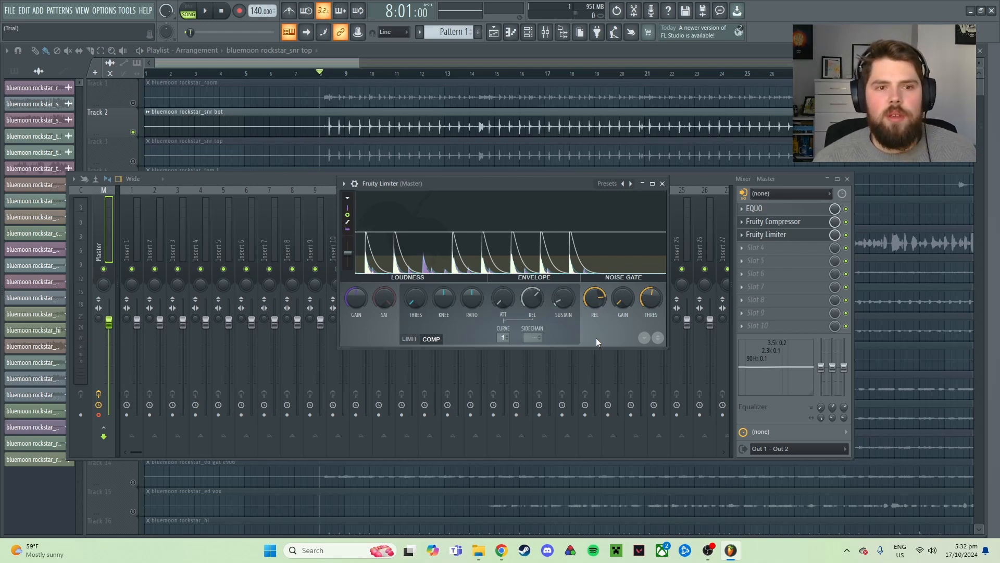
{"action": "key", "text": "space"}
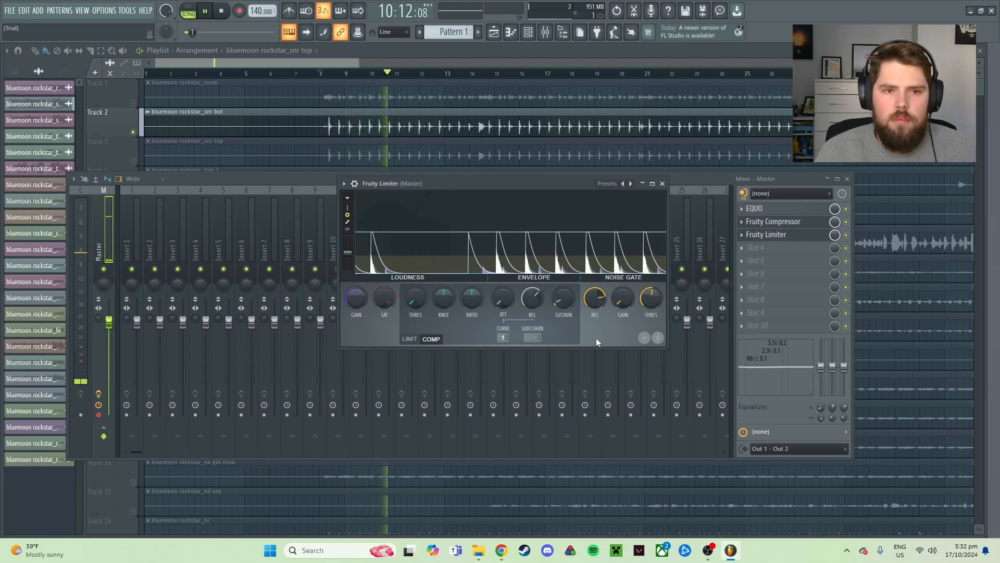
{"action": "key", "text": "space"}
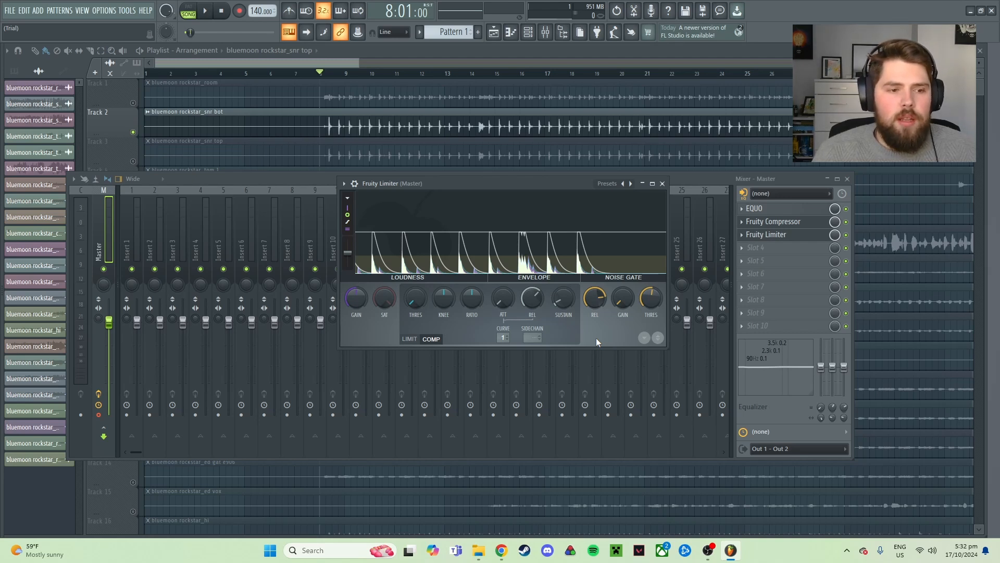
{"action": "left_click", "coordinate": [662, 183]}
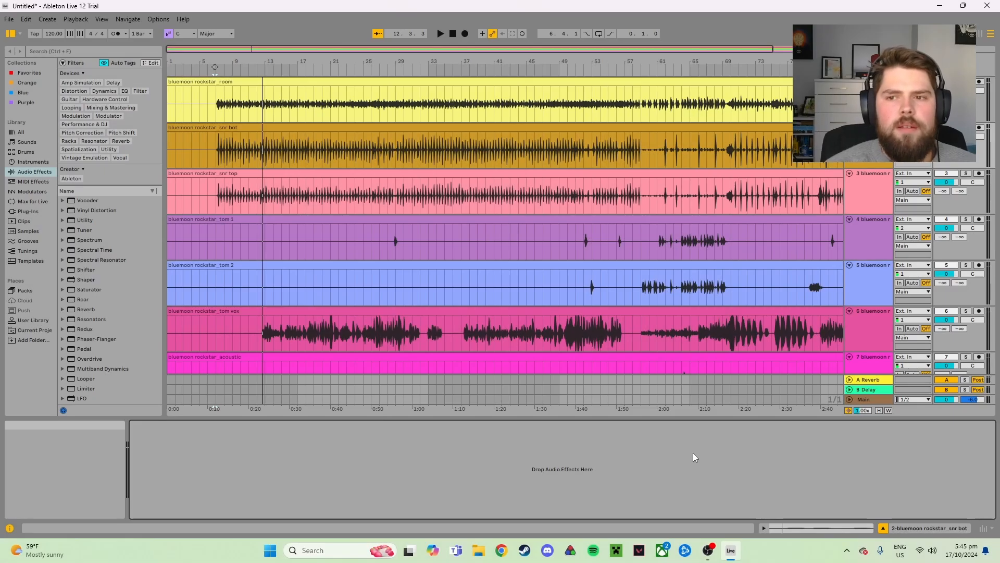
Switch to Ableton Live and play the bottom snare track to audition its EQ Eight equalization.
{"action": "scroll", "coordinate": [511, 243], "scroll_direction": "down", "scroll_amount": 1}
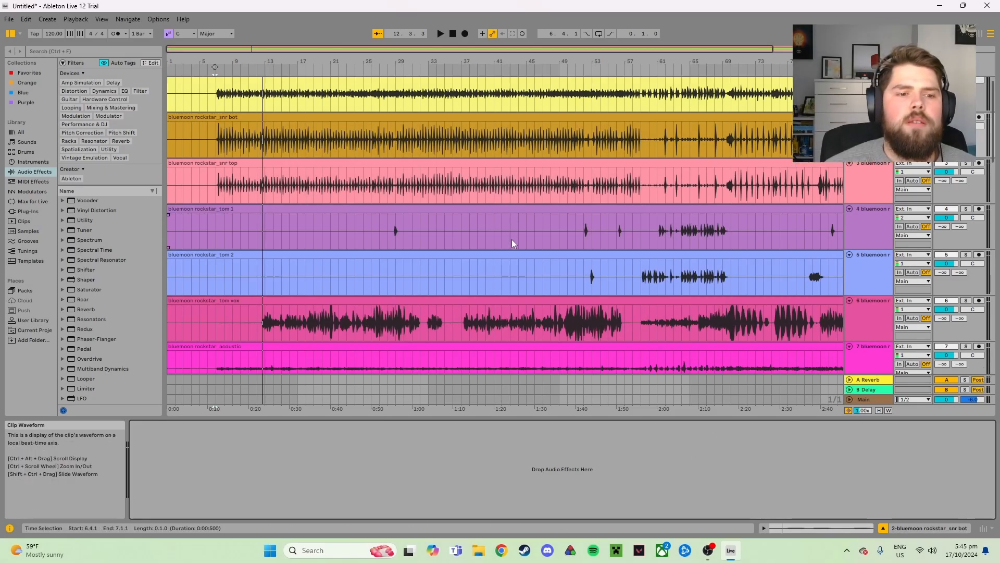
{"action": "scroll", "coordinate": [513, 244], "scroll_direction": "up", "scroll_amount": 1}
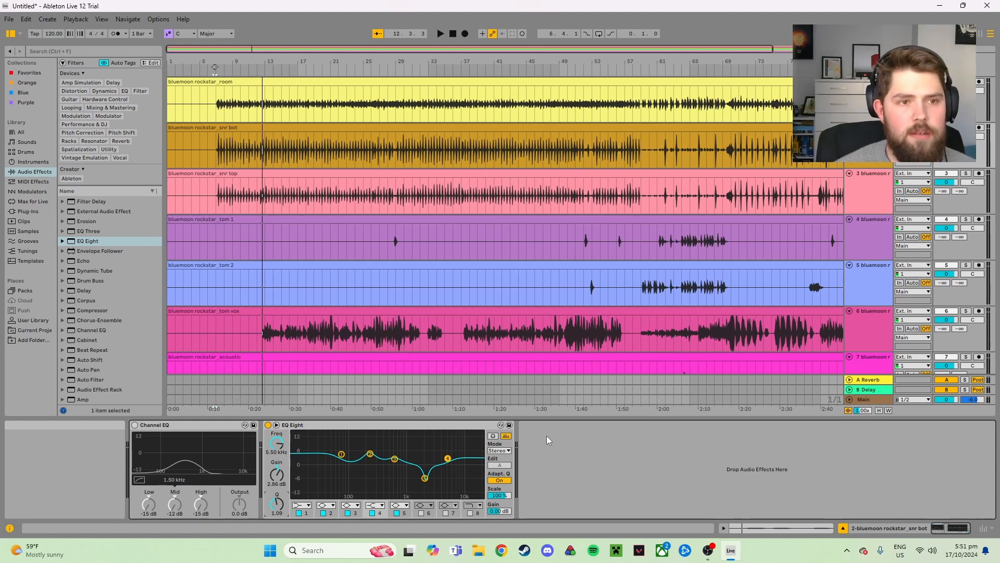
{"action": "key", "text": "space"}
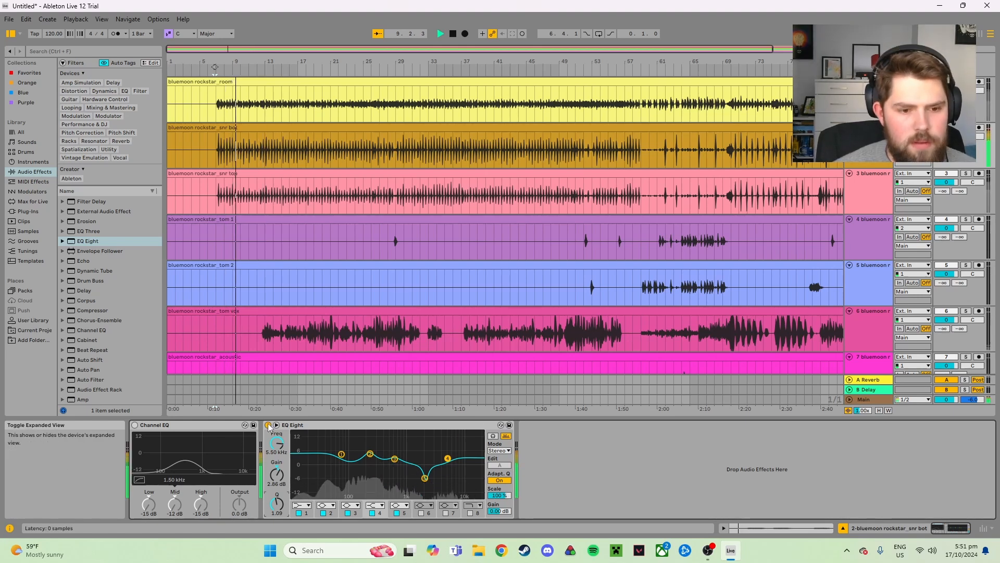
{"action": "key", "text": "space"}
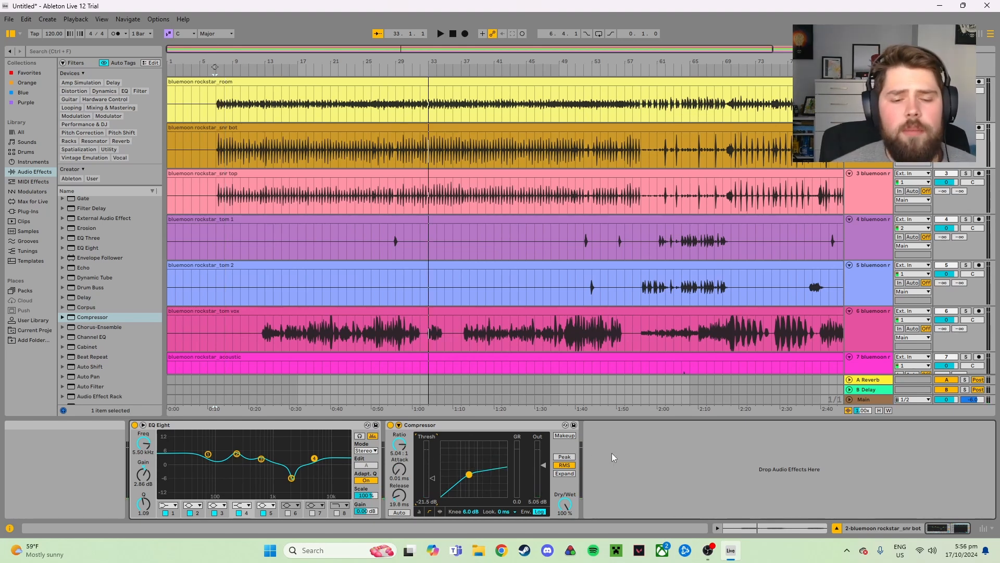
Audition the bottom snare track with Compressor after EQ Eight, and again with Gate added to the chain.
{"action": "key", "text": "space"}
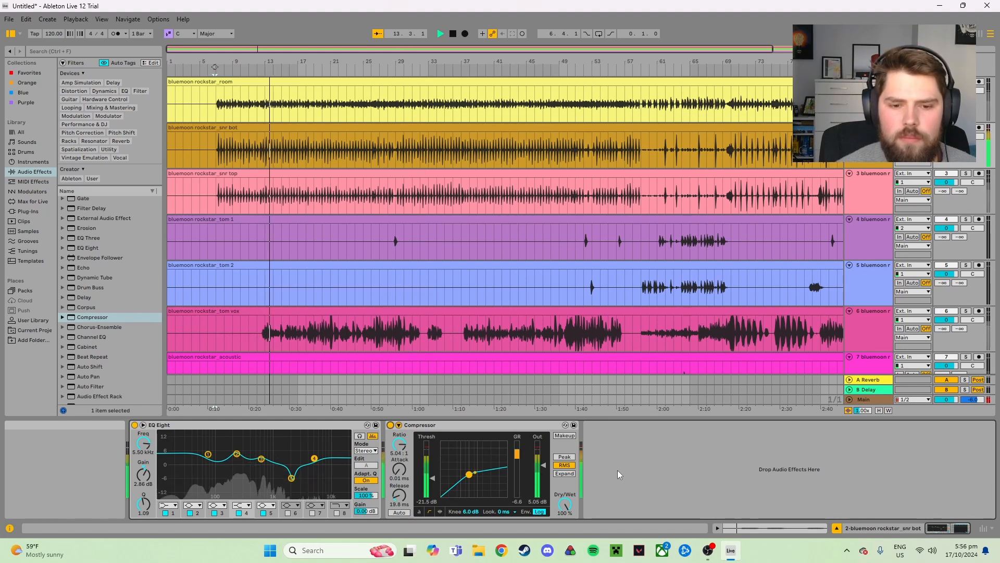
{"action": "key", "text": "space"}
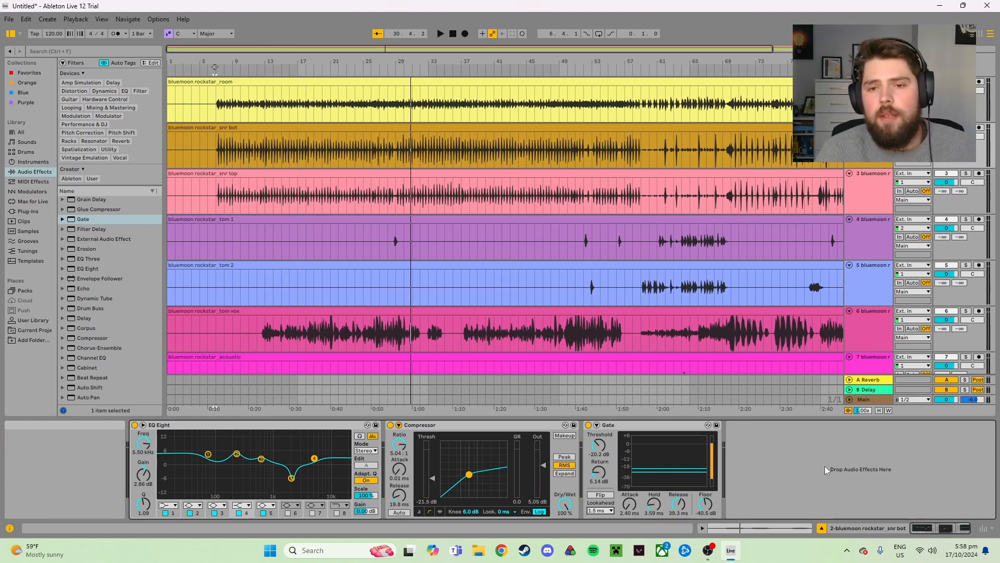
{"action": "key", "text": "space"}
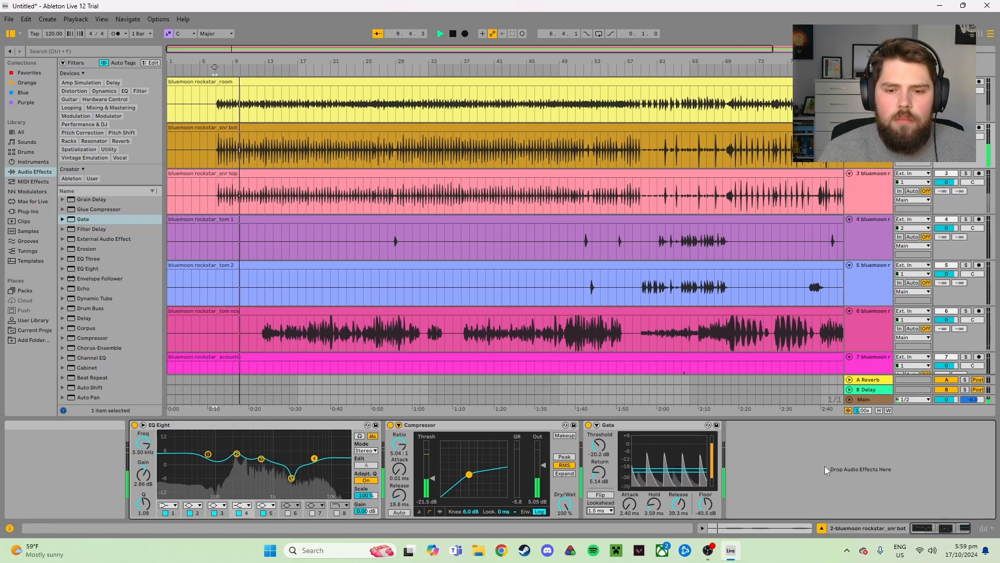
{"action": "key", "text": "space"}
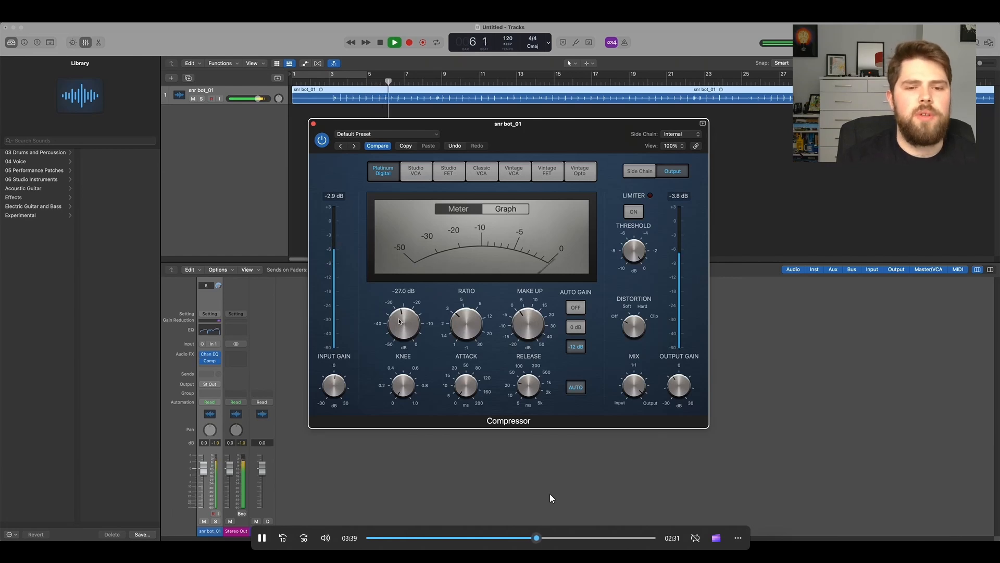
Switch to the Logic Pro screen recording and skip back and forward through its Compressor section.
{"action": "key", "text": "Left"}
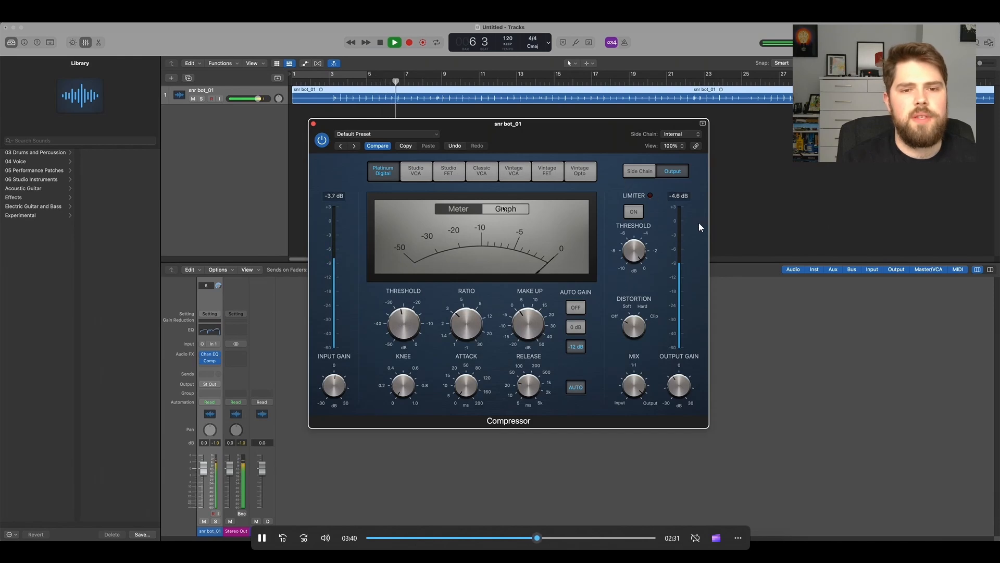
{"action": "key", "text": "Right"}
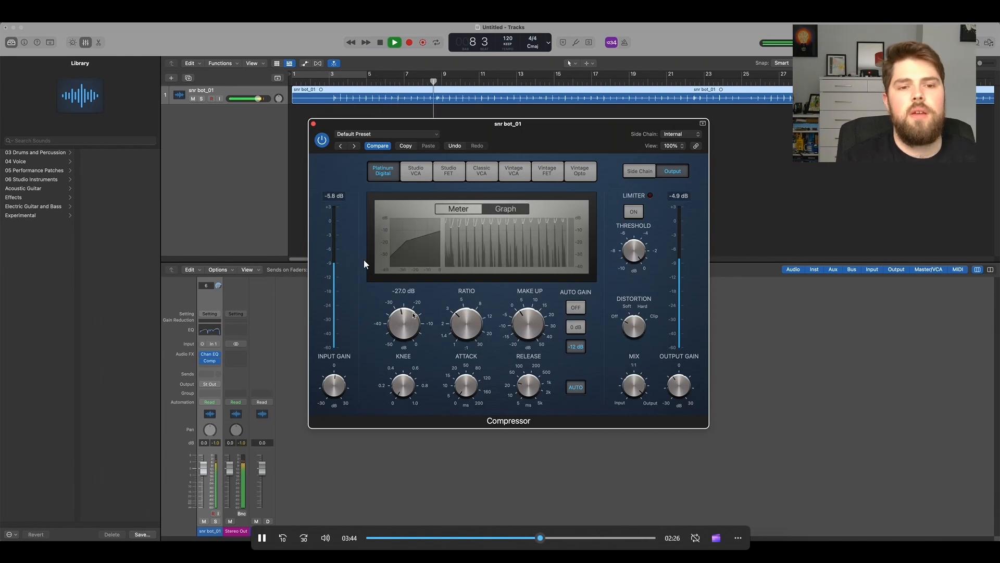